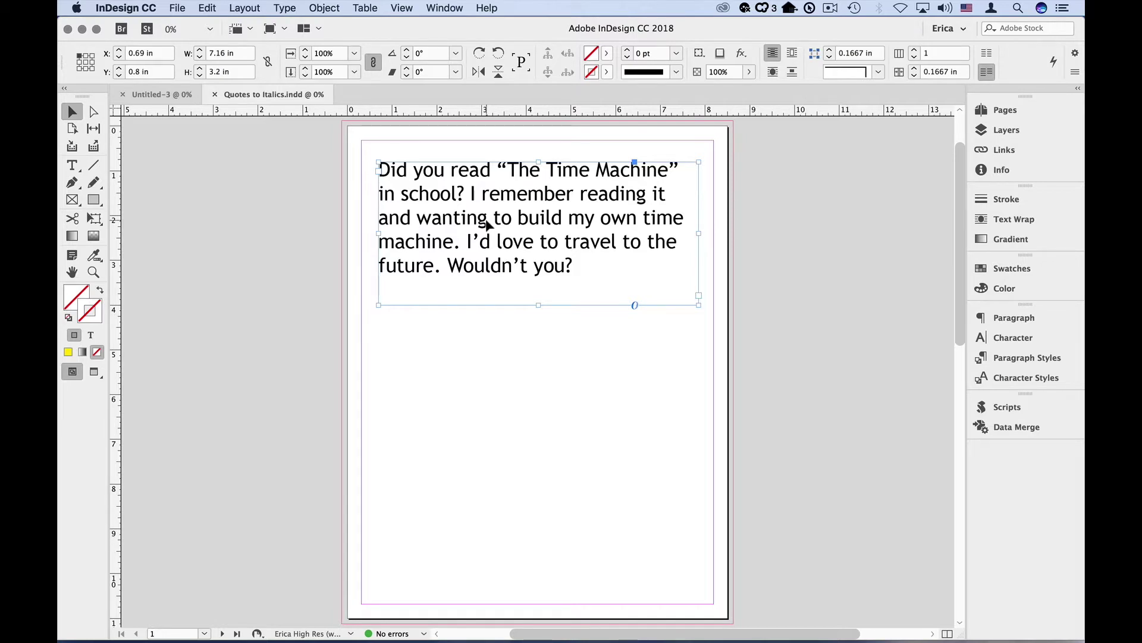
# Open Find/Change on its GREP tab with the search scope set to Story
pyautogui.press('super+f')
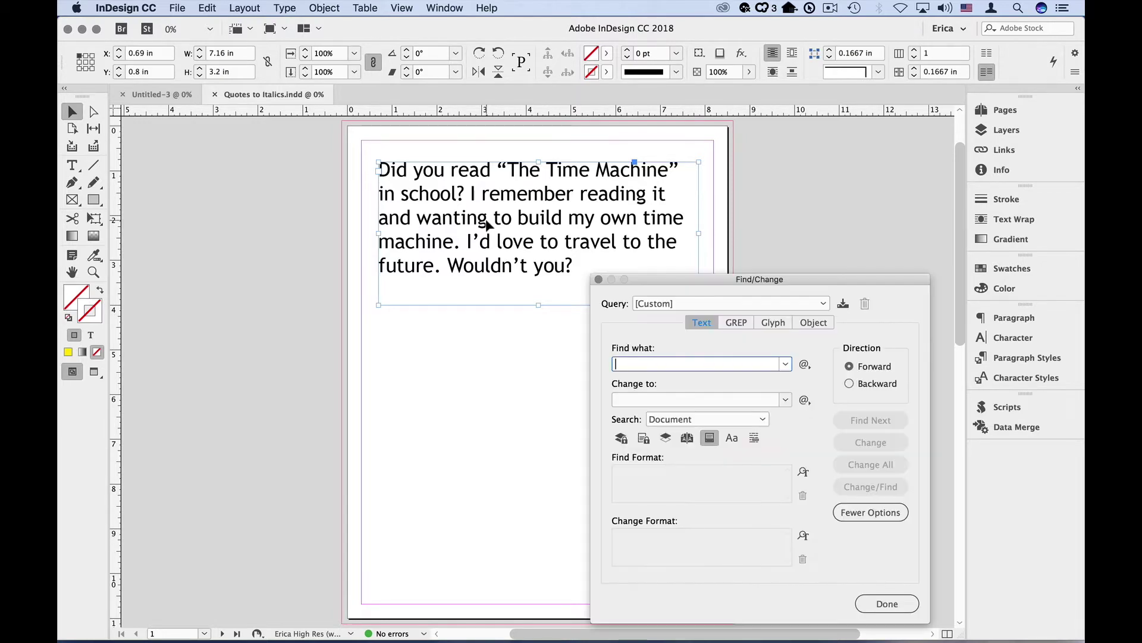
pyautogui.click(731, 324)
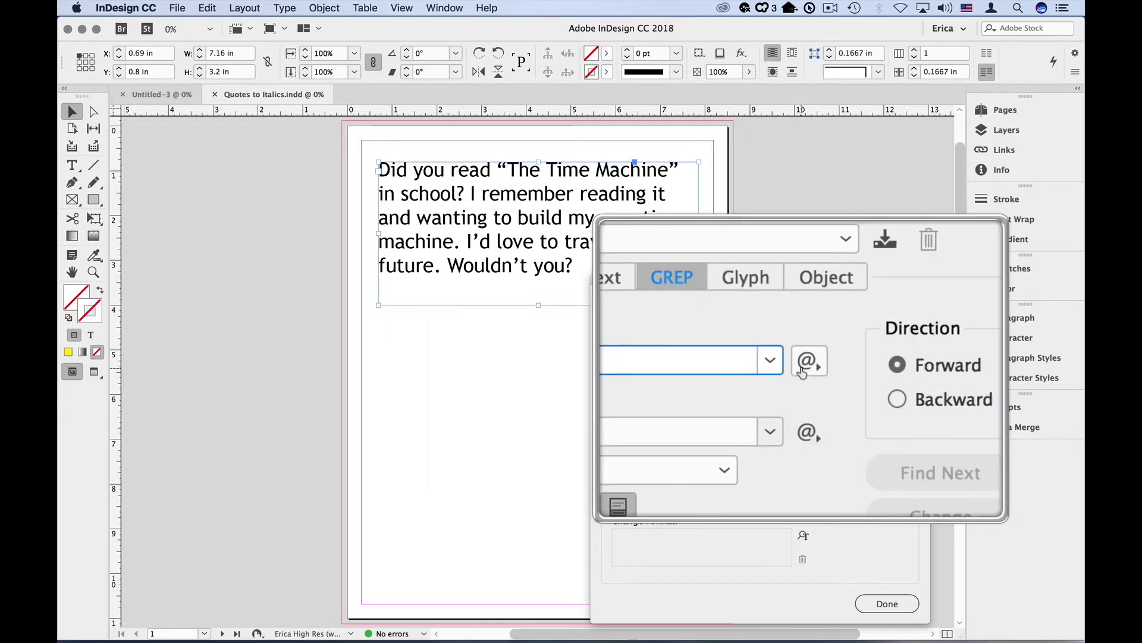
pyautogui.click(804, 364)
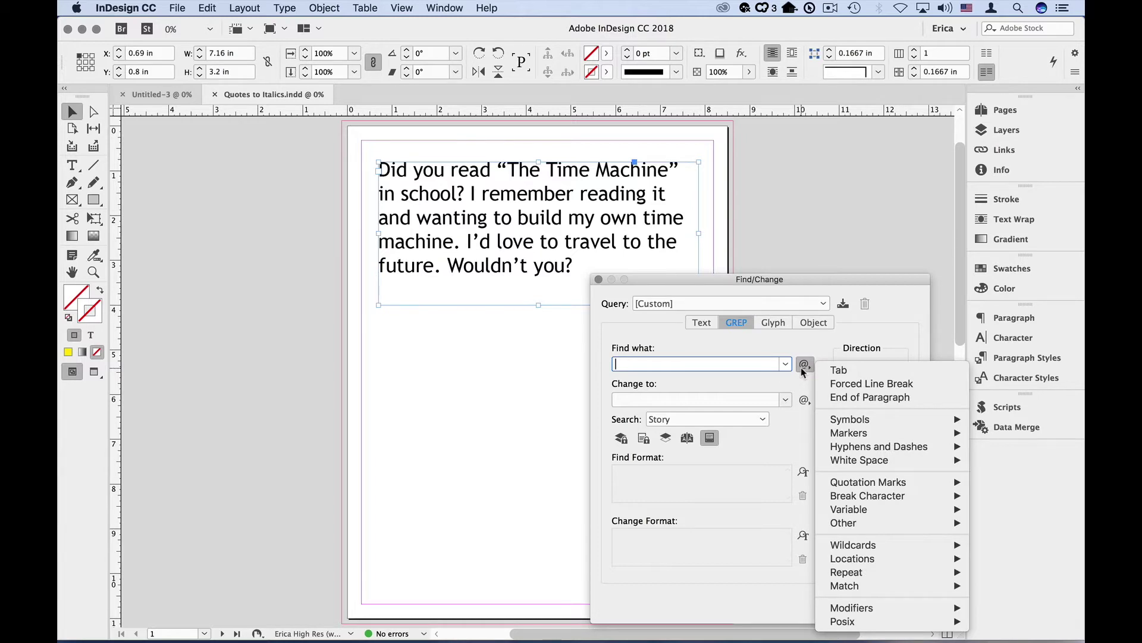
# Insert a Double Left Quotation Mark and the Any Character wildcard into Find what, giving ~{
pyautogui.moveTo(845, 483)
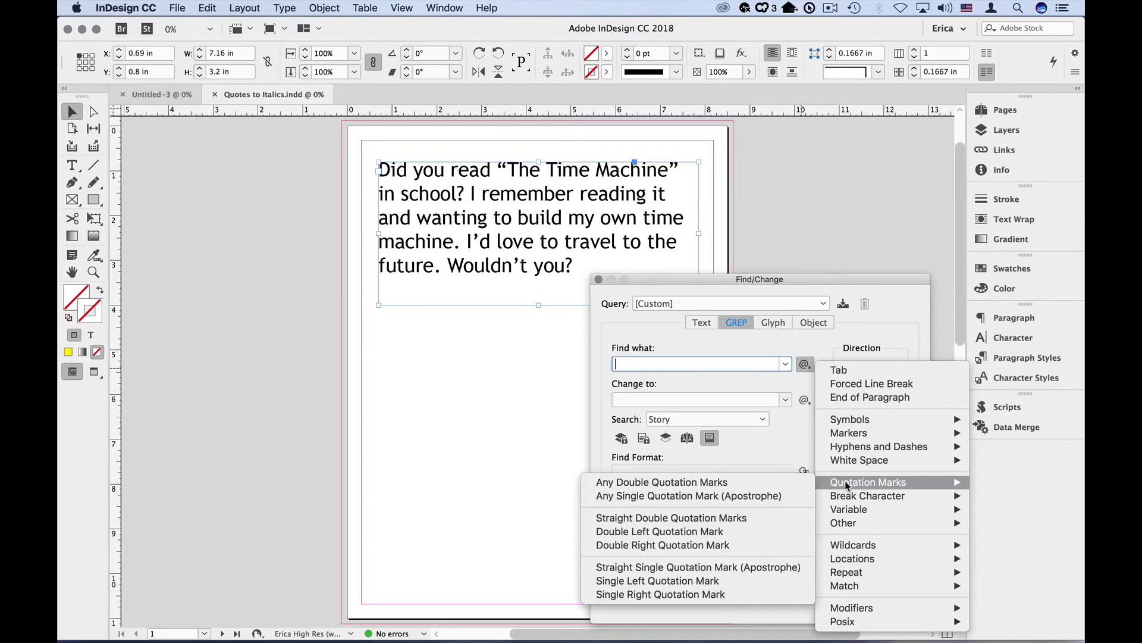
pyautogui.click(755, 531)
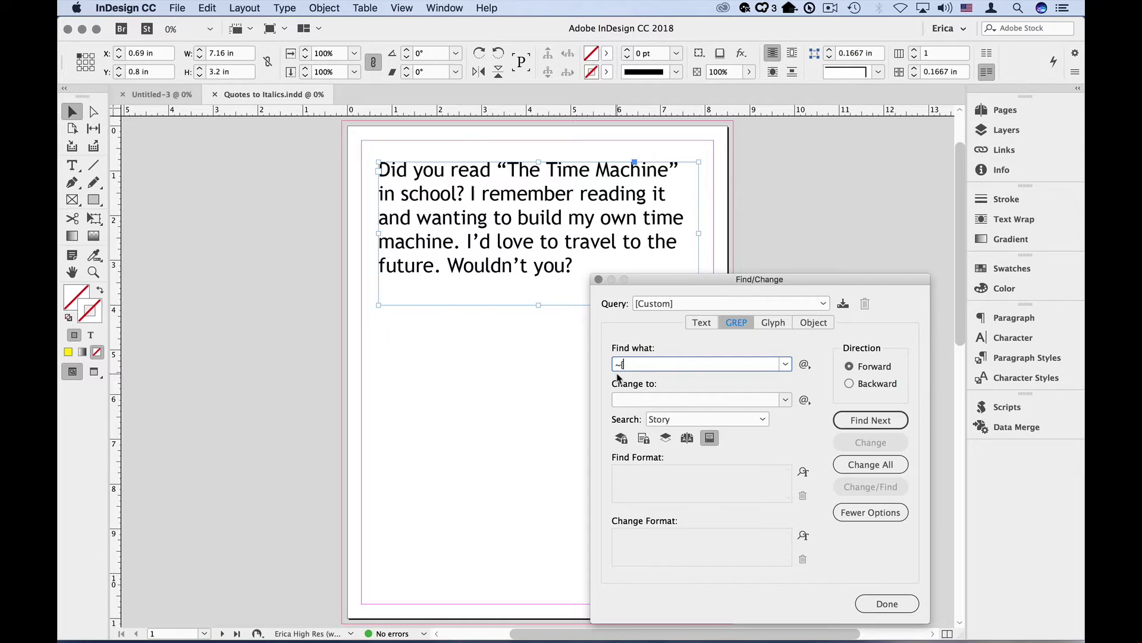
pyautogui.click(805, 365)
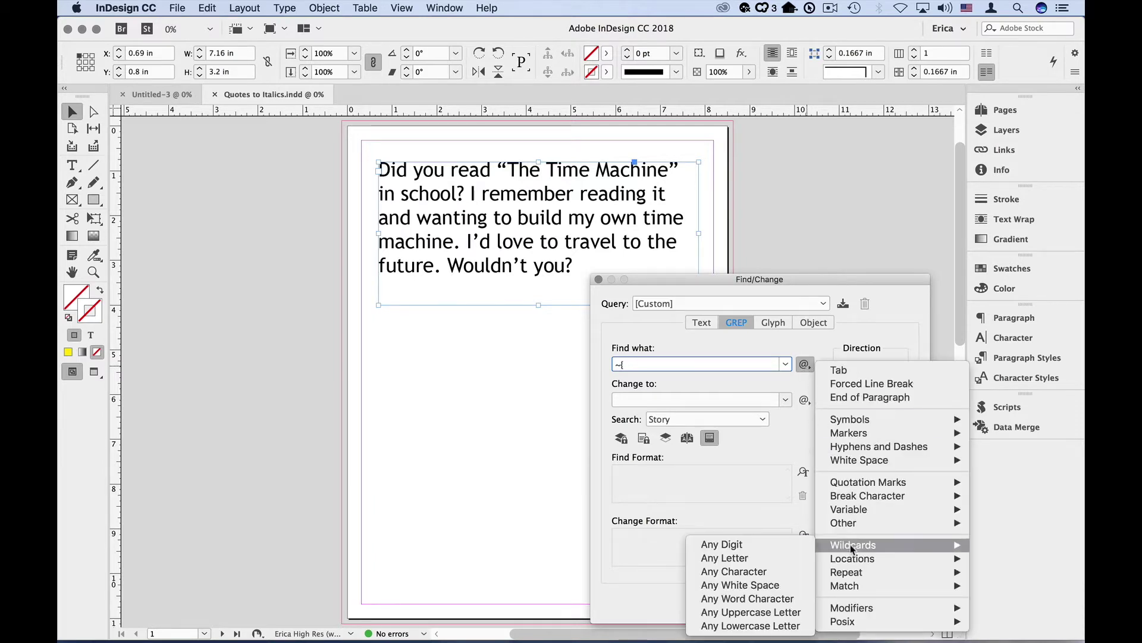
pyautogui.moveTo(833, 544)
pyautogui.click(787, 570)
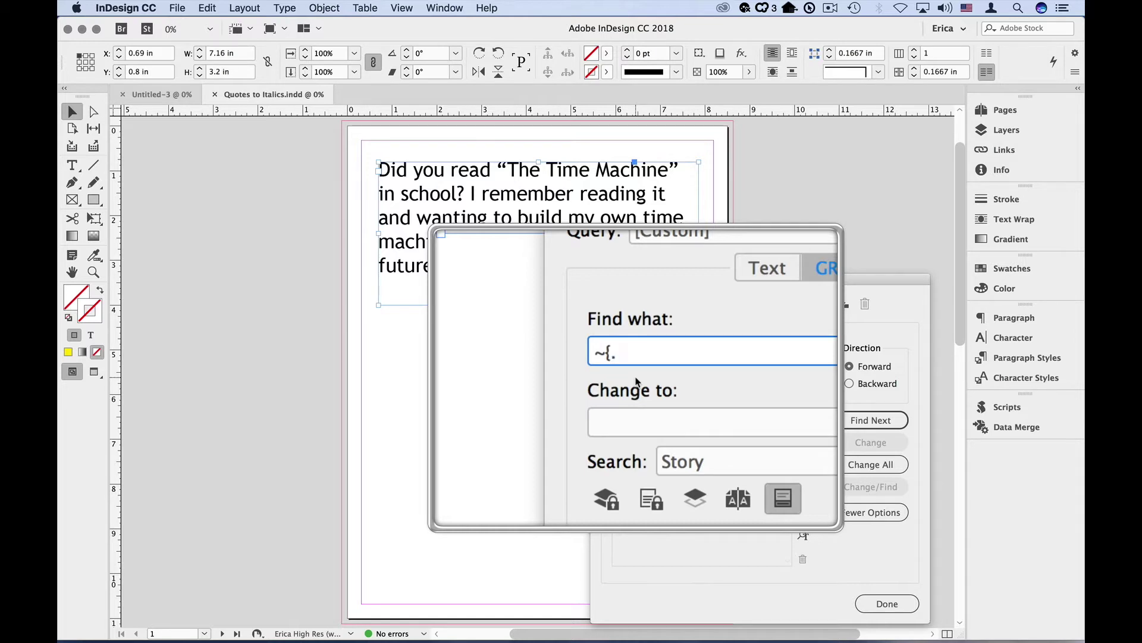
# Add One or More Times and a Double Right Quotation Mark to the pattern, making ~{.+~}
pyautogui.click(805, 364)
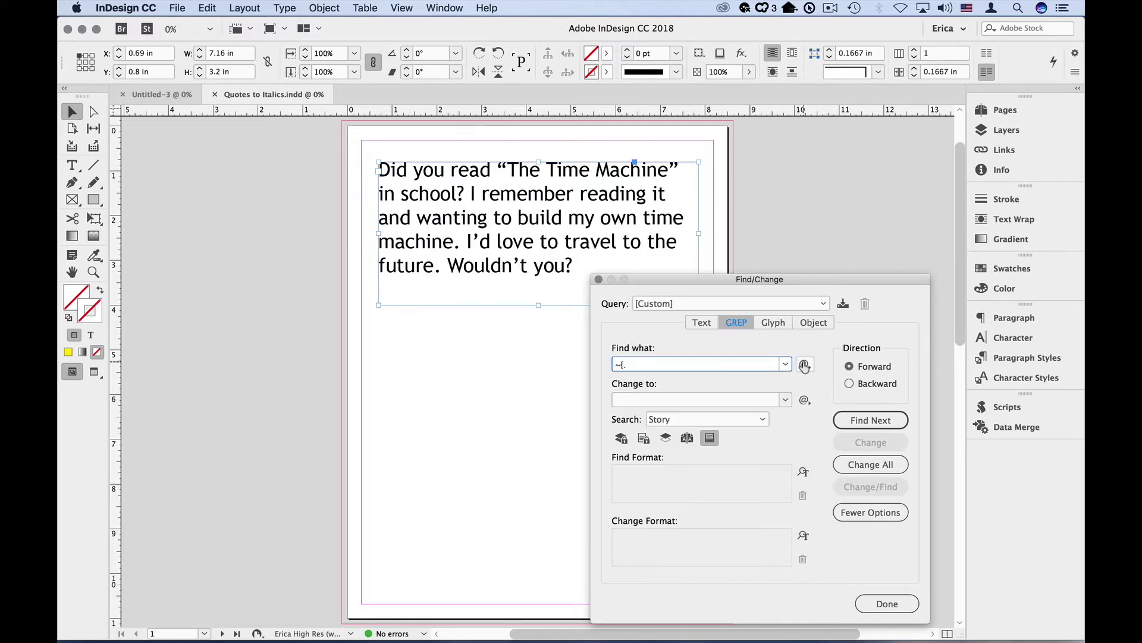
pyautogui.moveTo(858, 570)
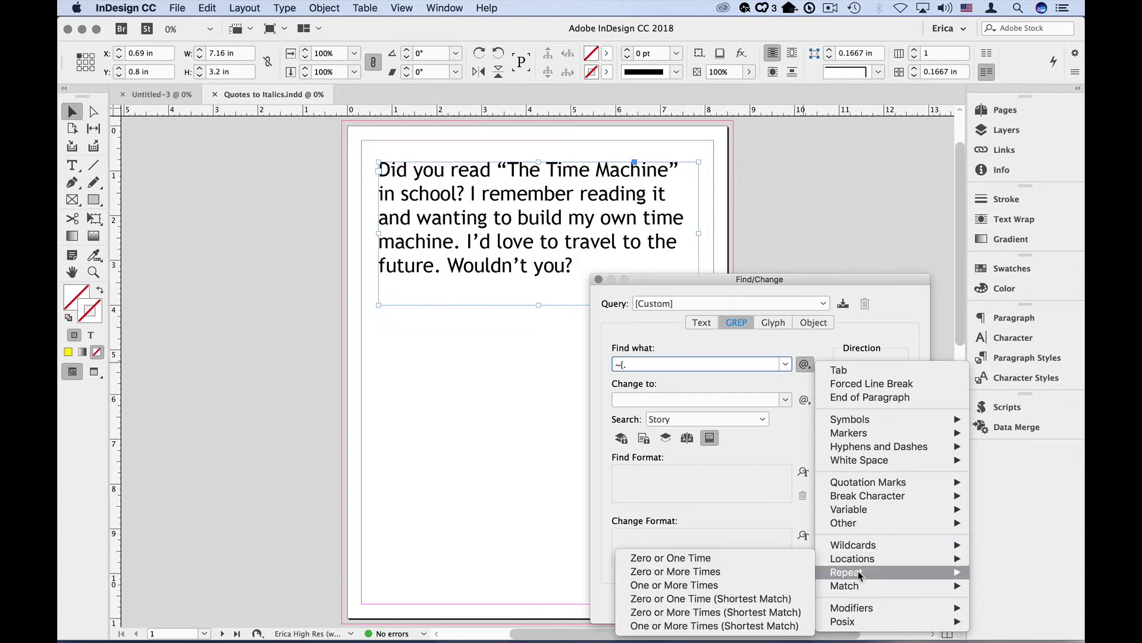
pyautogui.click(777, 585)
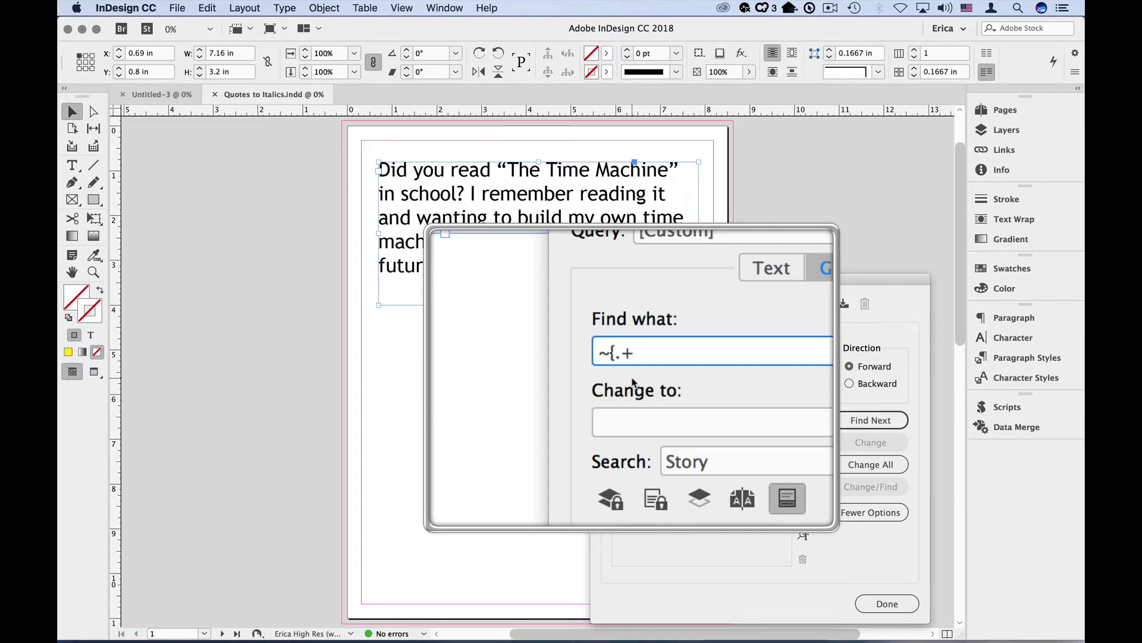
pyautogui.click(805, 365)
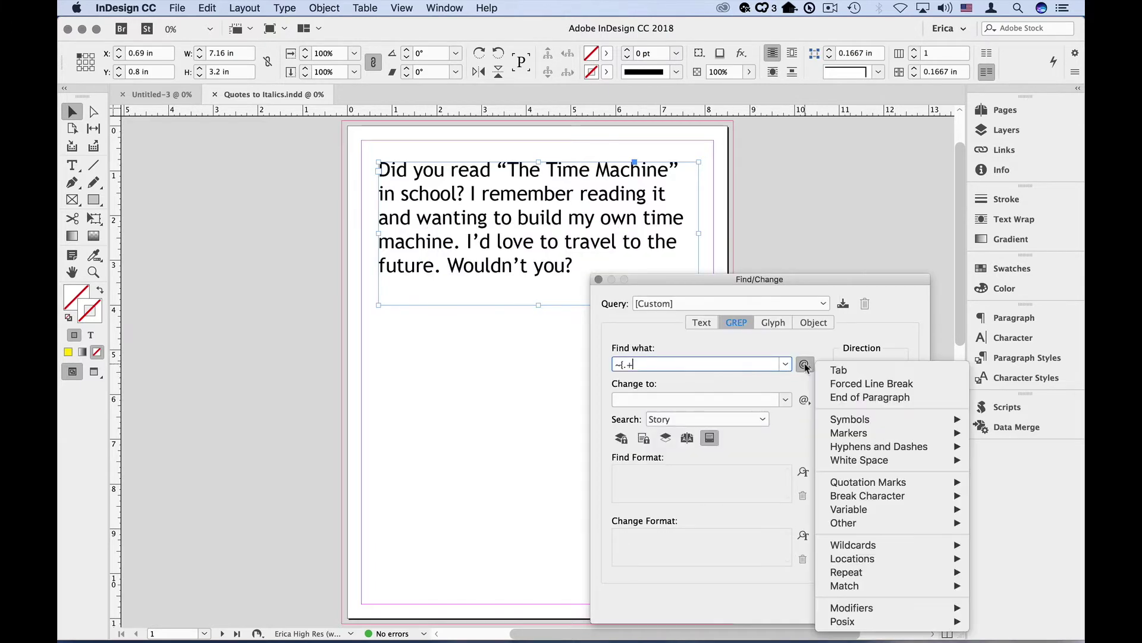
pyautogui.moveTo(843, 483)
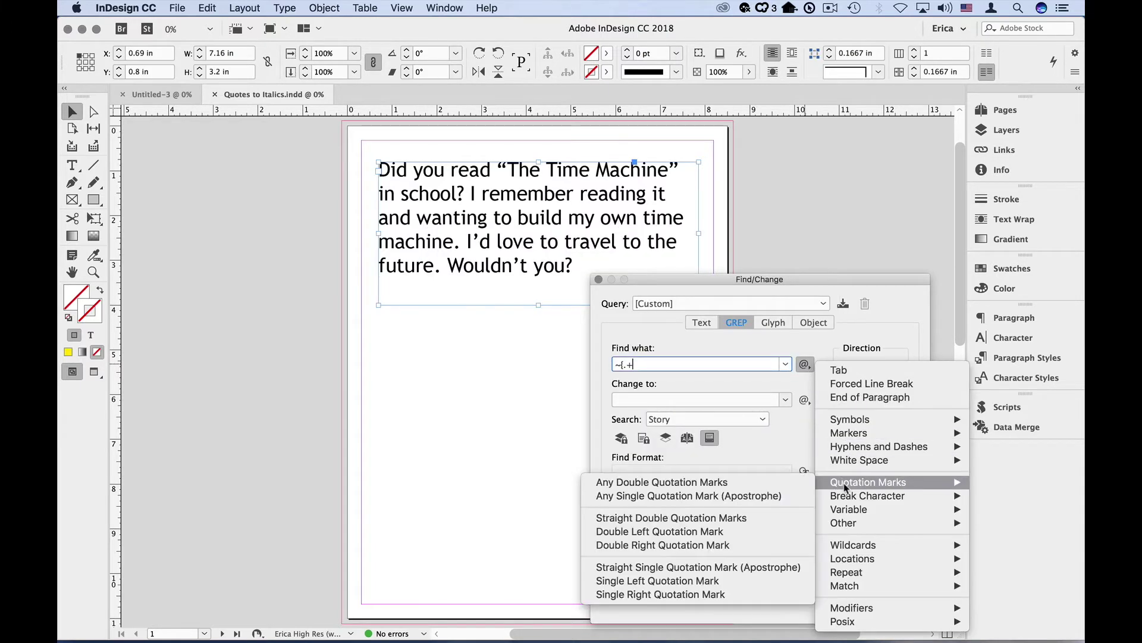
pyautogui.click(762, 546)
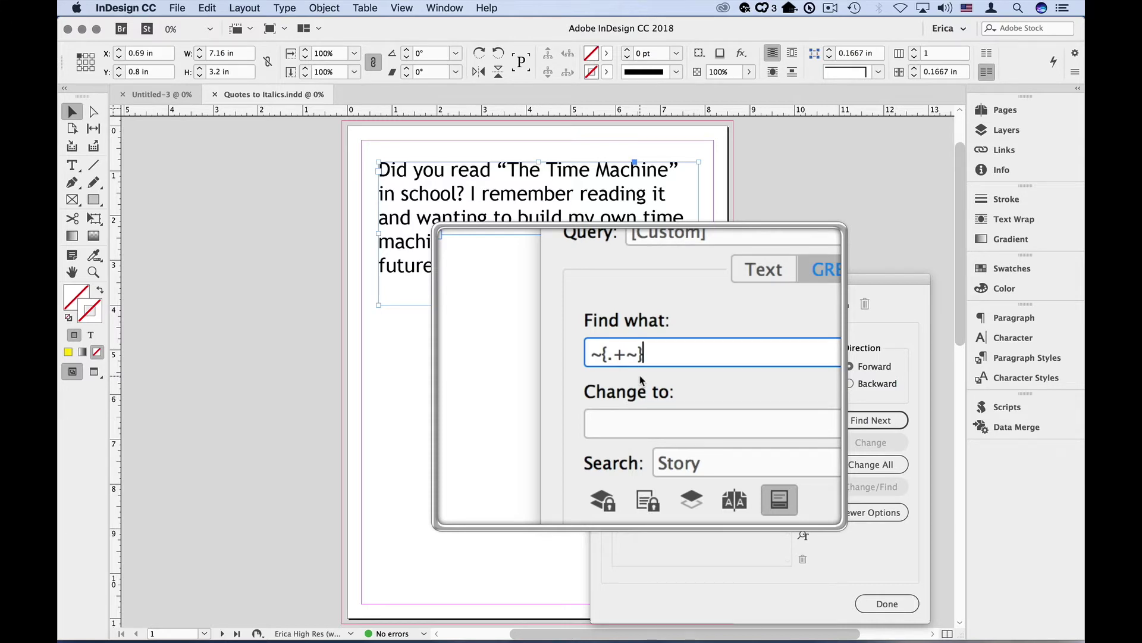
pyautogui.click(616, 367)
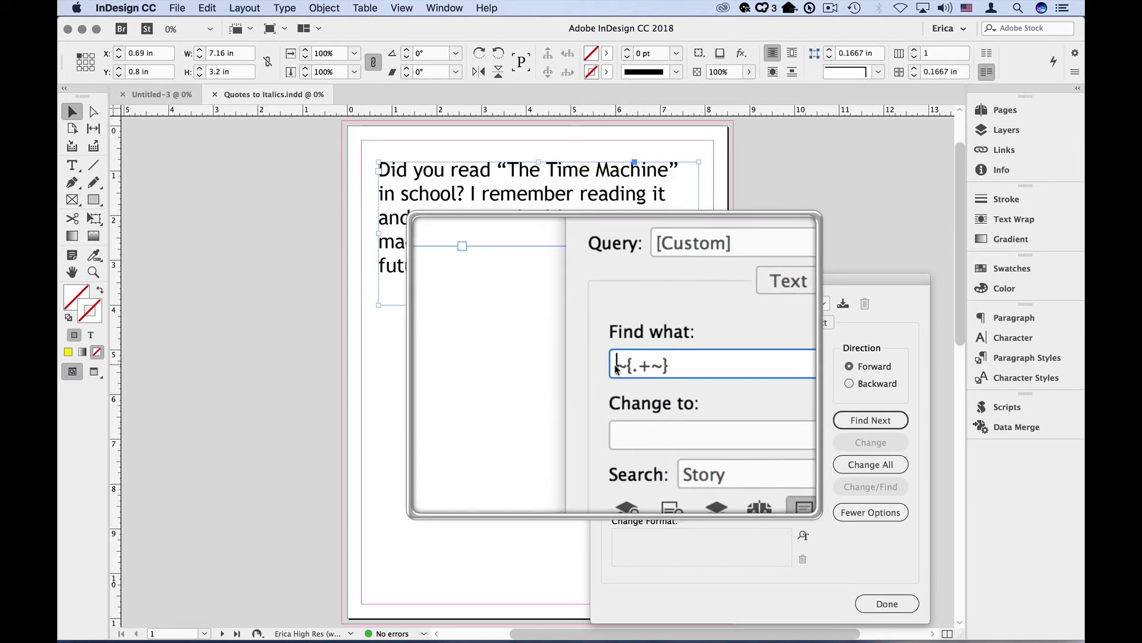
# Wrap ~{, .+ and ~} in parentheses so the pattern reads (~{)(.+)(~})
pyautogui.write('(')
pyautogui.press('Right')
pyautogui.press('Right')
pyautogui.press('Left')
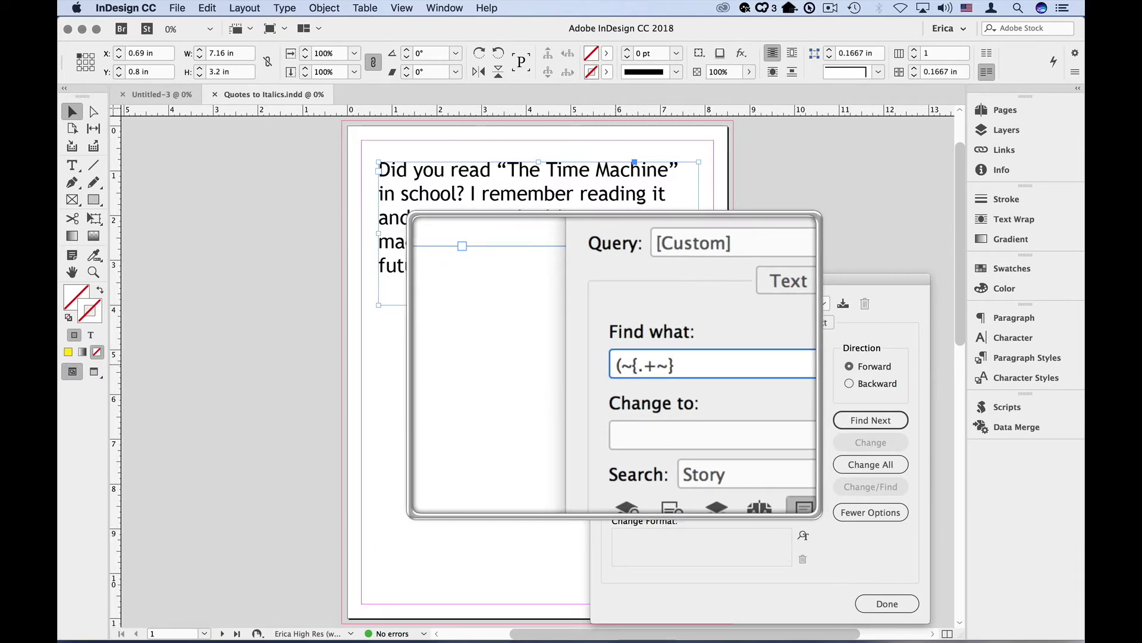
pyautogui.press('Right')
pyautogui.write(')(')
pyautogui.press('Right')
pyautogui.press('Right')
pyautogui.write(')(')
pyautogui.press('Right')
pyautogui.press('Right')
pyautogui.write(')')
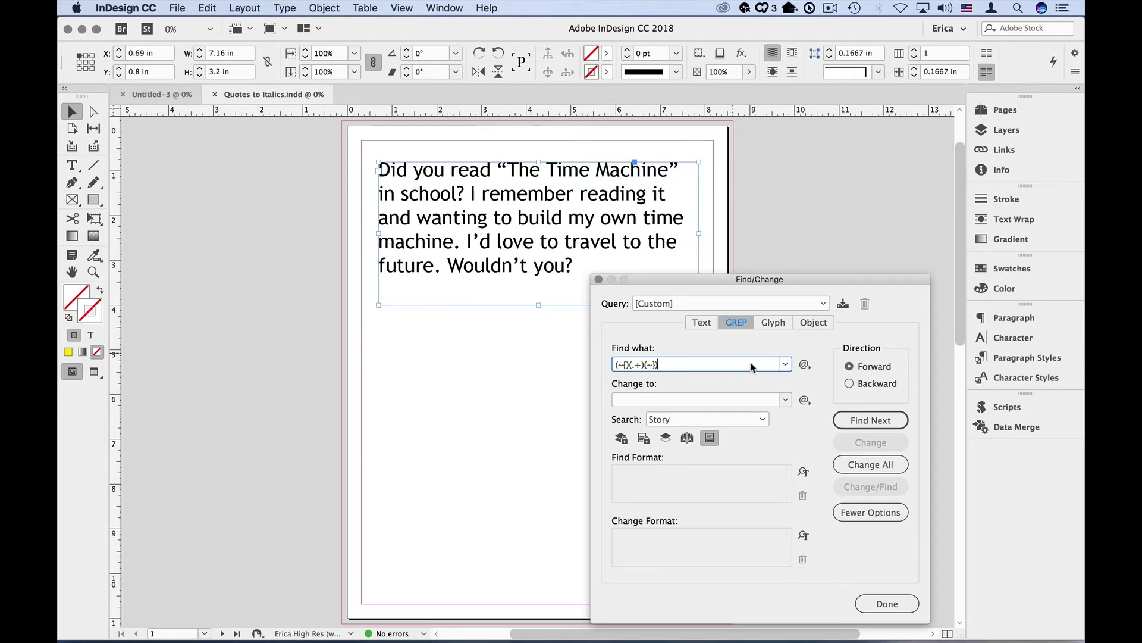
# Use Find Next to locate the quoted title “The Time Machine”
pyautogui.click(860, 421)
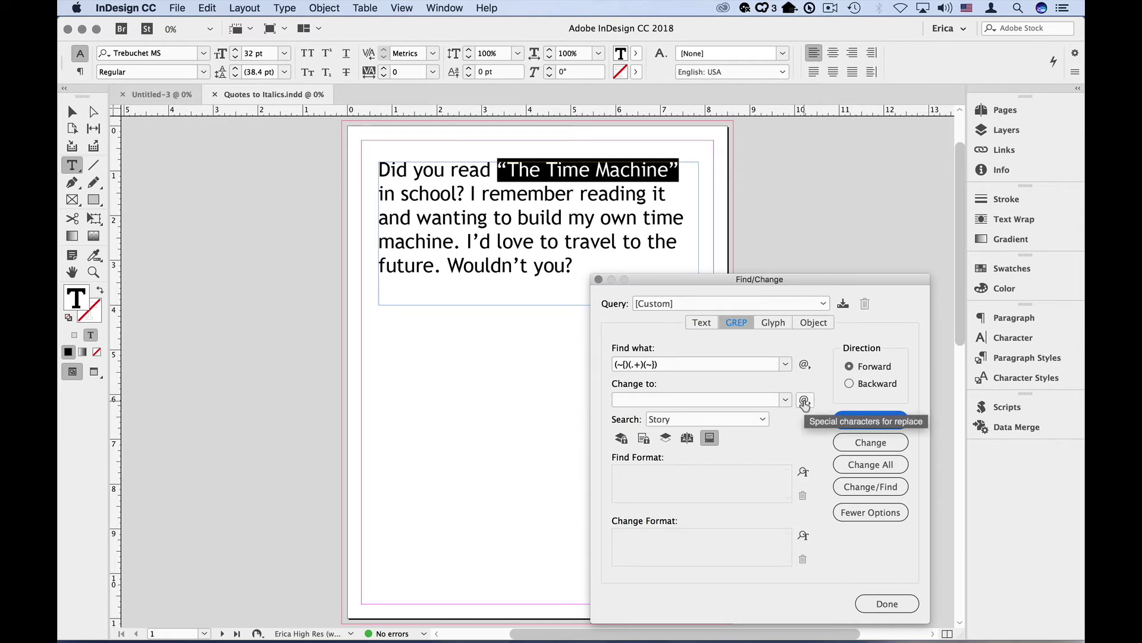
# Set the Change to field to $2 using Found > Found 2
pyautogui.click(805, 400)
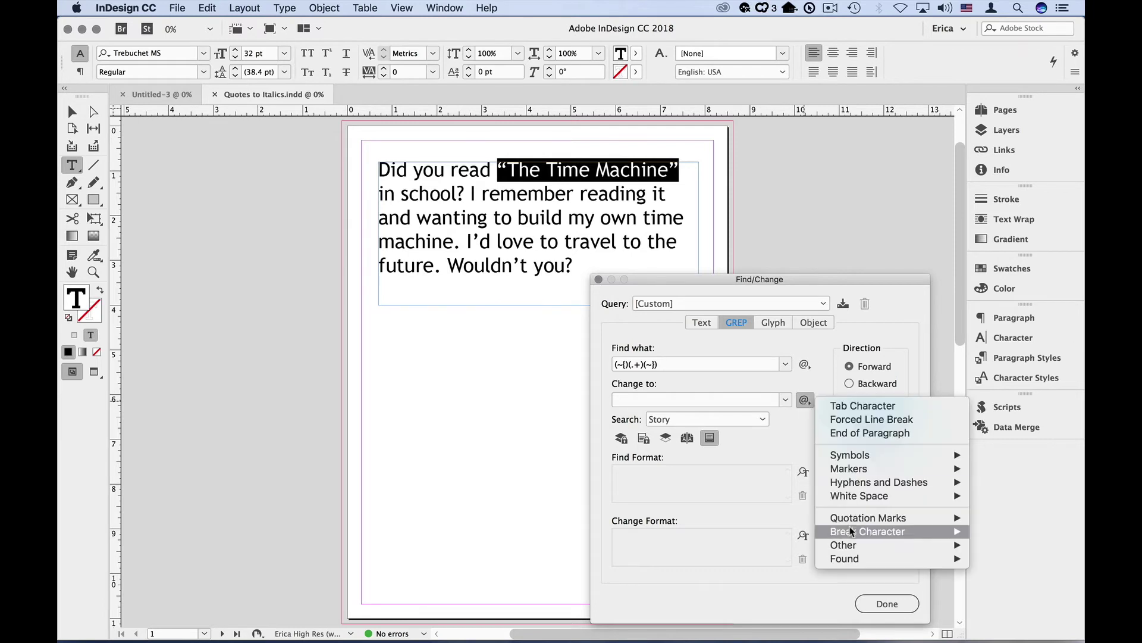
pyautogui.moveTo(866, 558)
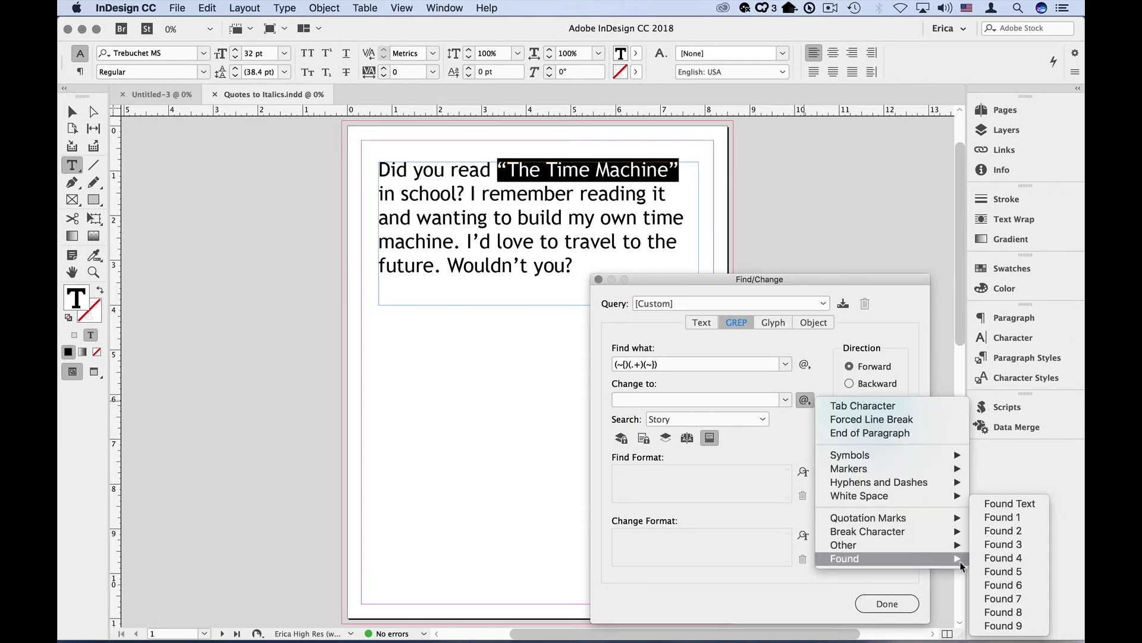
pyautogui.click(1000, 537)
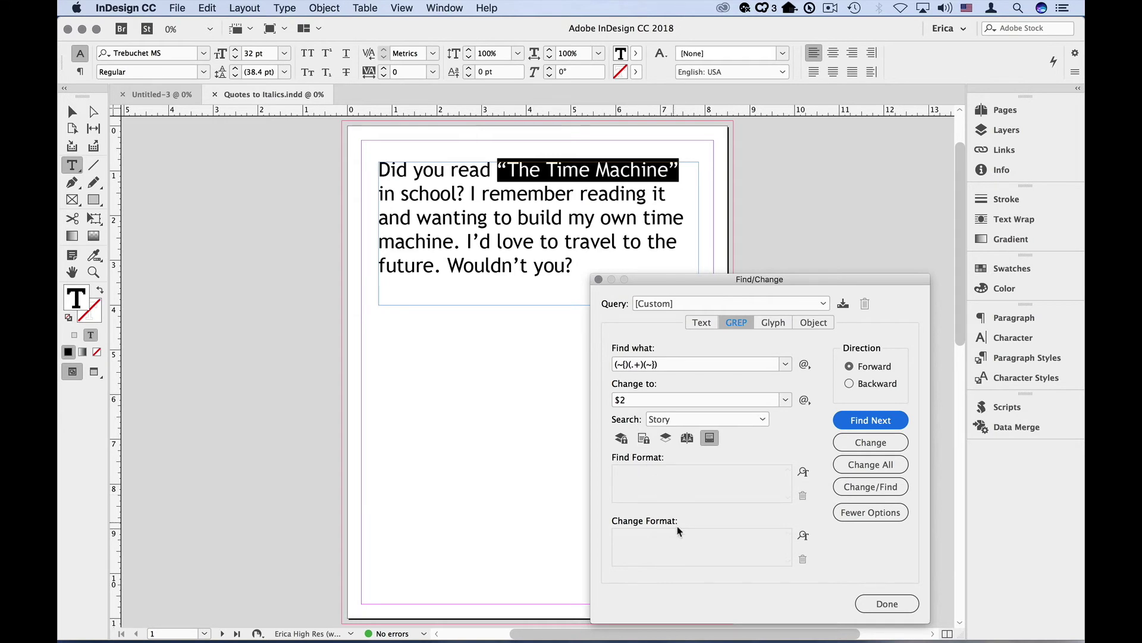
# Give replacements the Italics character style and change all matches, dismissing the count notice
pyautogui.click(685, 543)
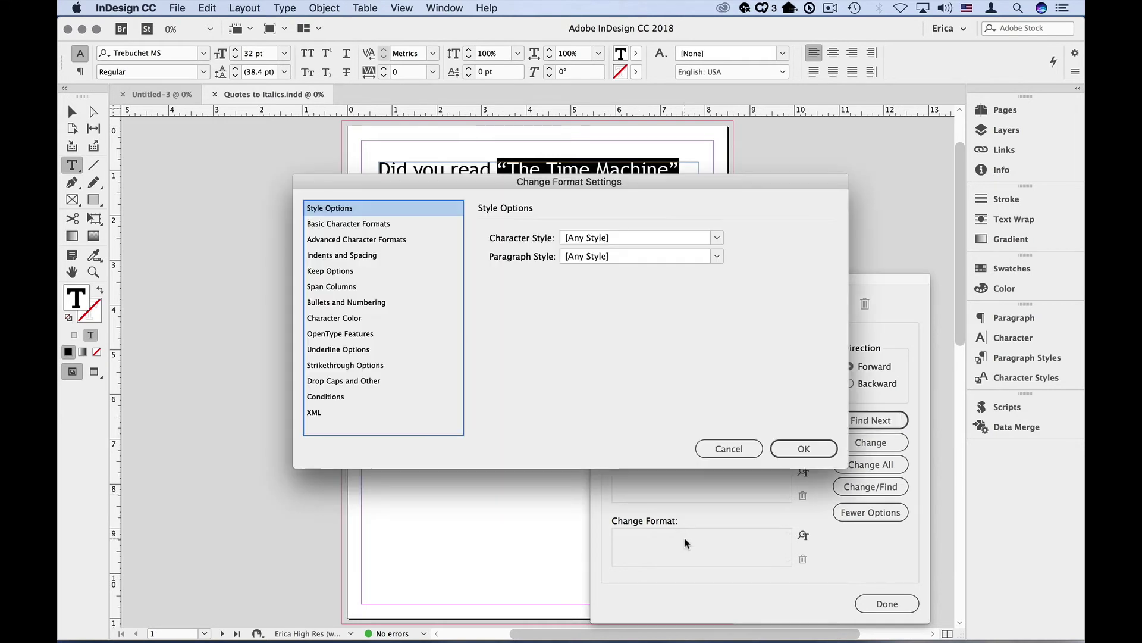
pyautogui.click(717, 238)
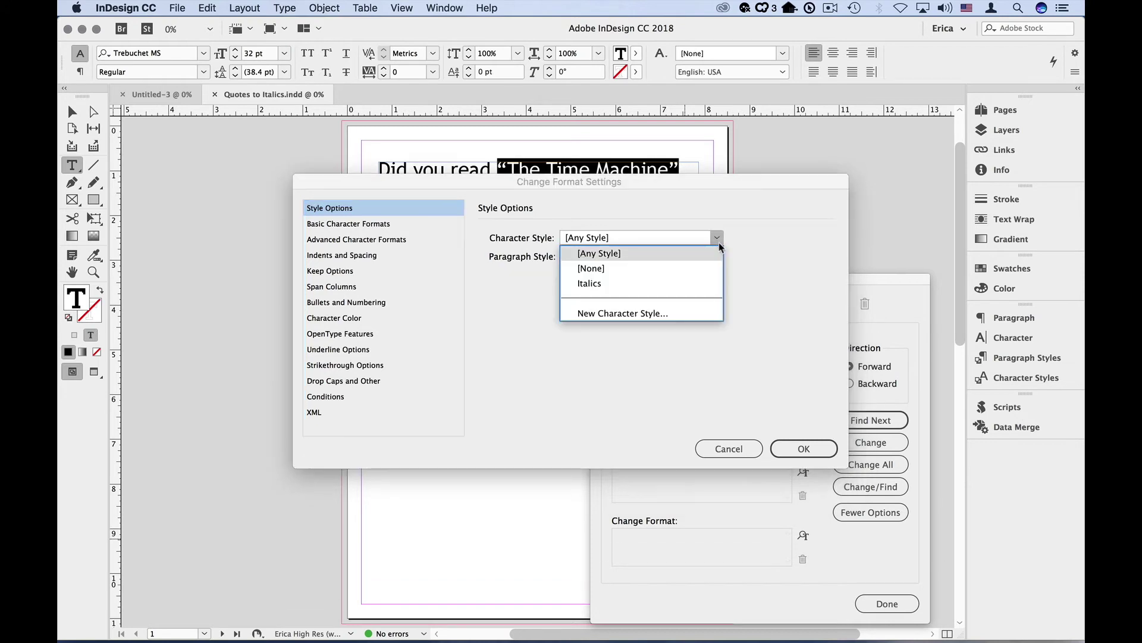
pyautogui.click(714, 284)
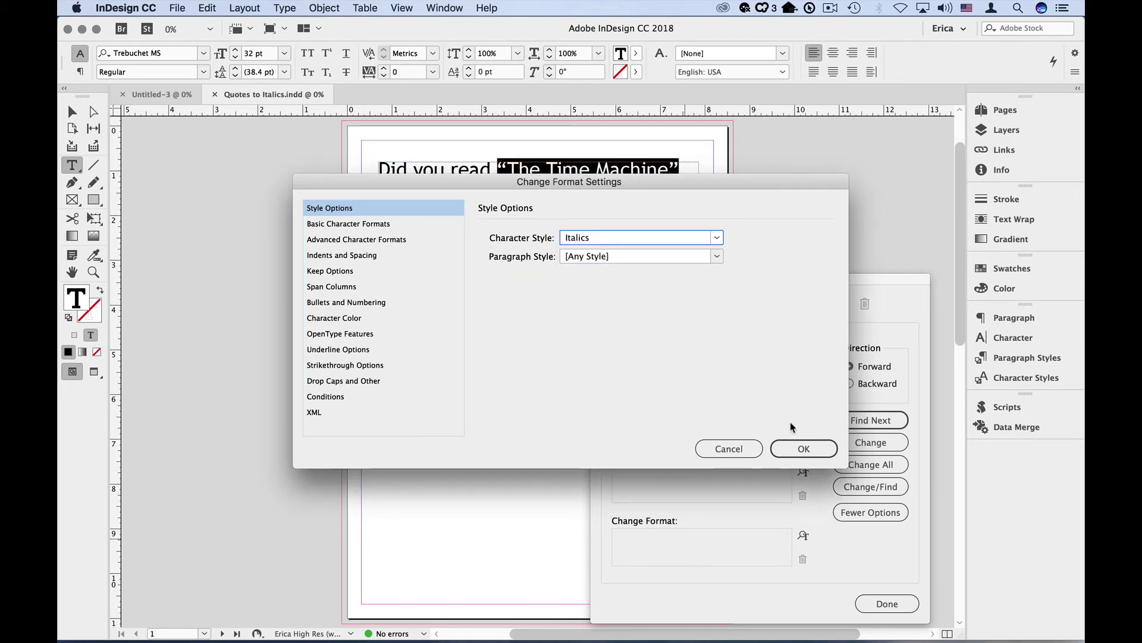
pyautogui.click(803, 449)
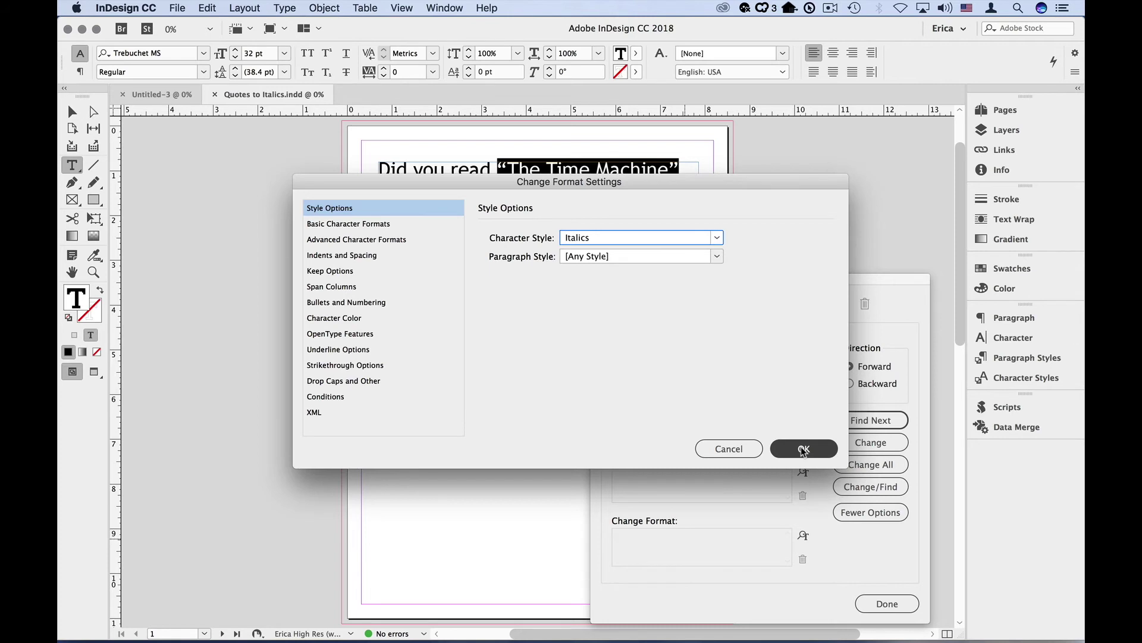
pyautogui.click(862, 465)
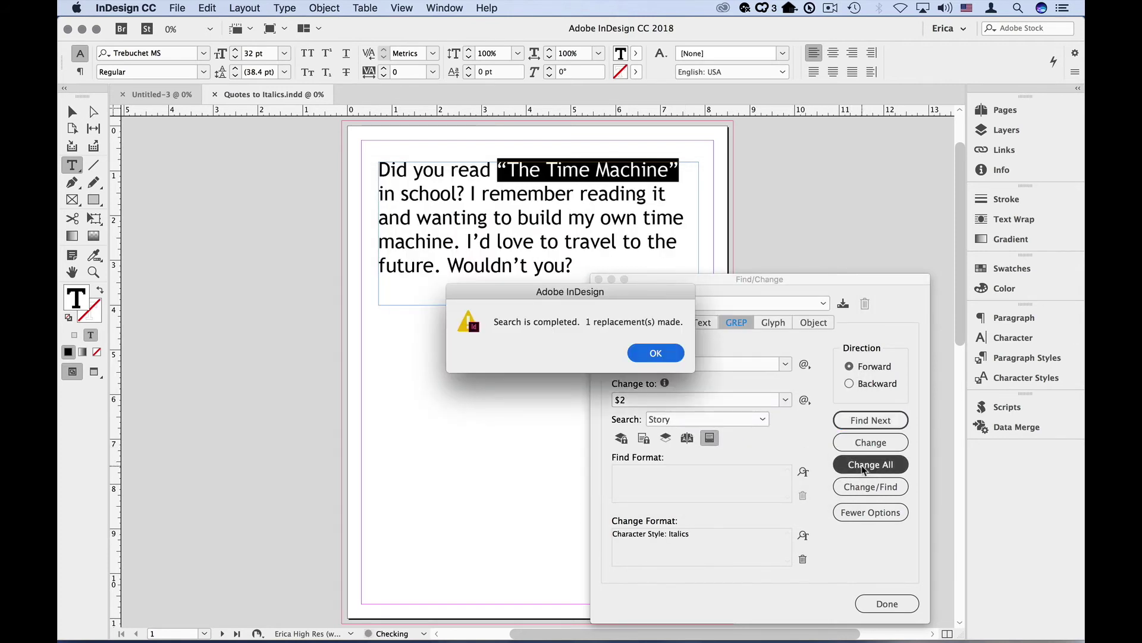
pyautogui.press('Return')
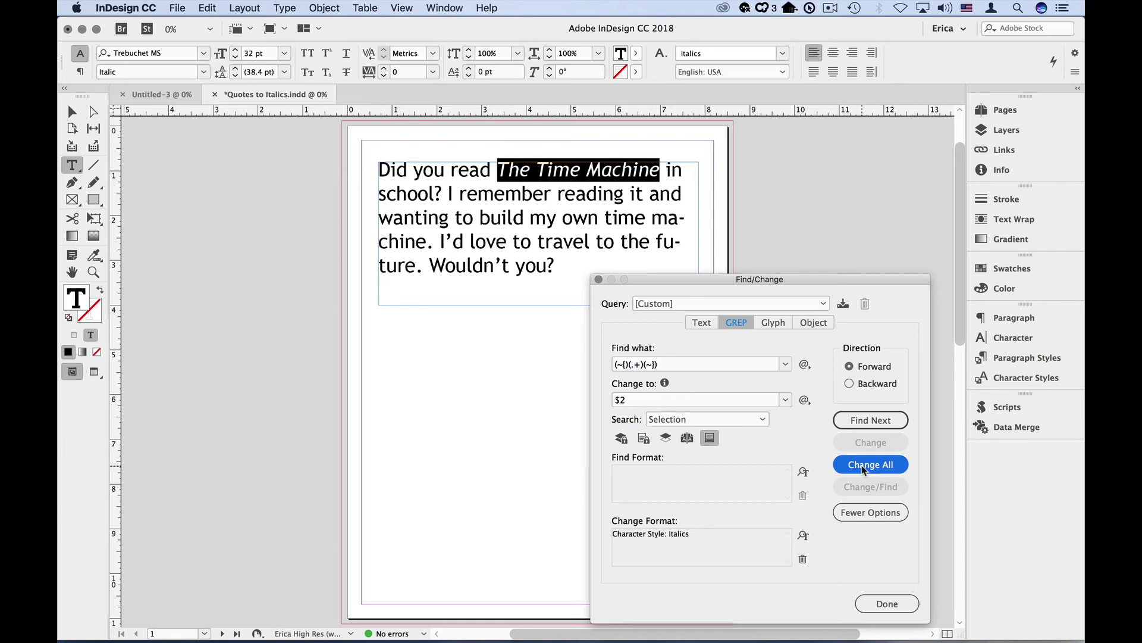
# Jump to page 2
pyautogui.press('super+j')
pyautogui.write('2')
pyautogui.press('Return')
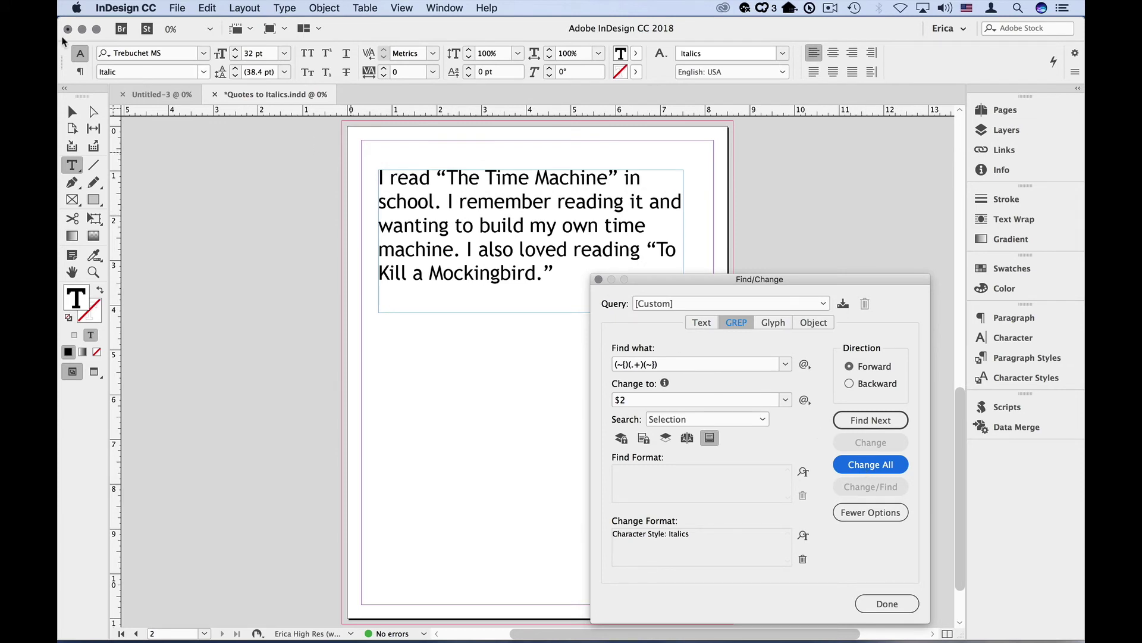
# Select page 2's text frame, Change All with Story scope, then undo the greedy italic run
pyautogui.click(72, 112)
pyautogui.click(454, 203)
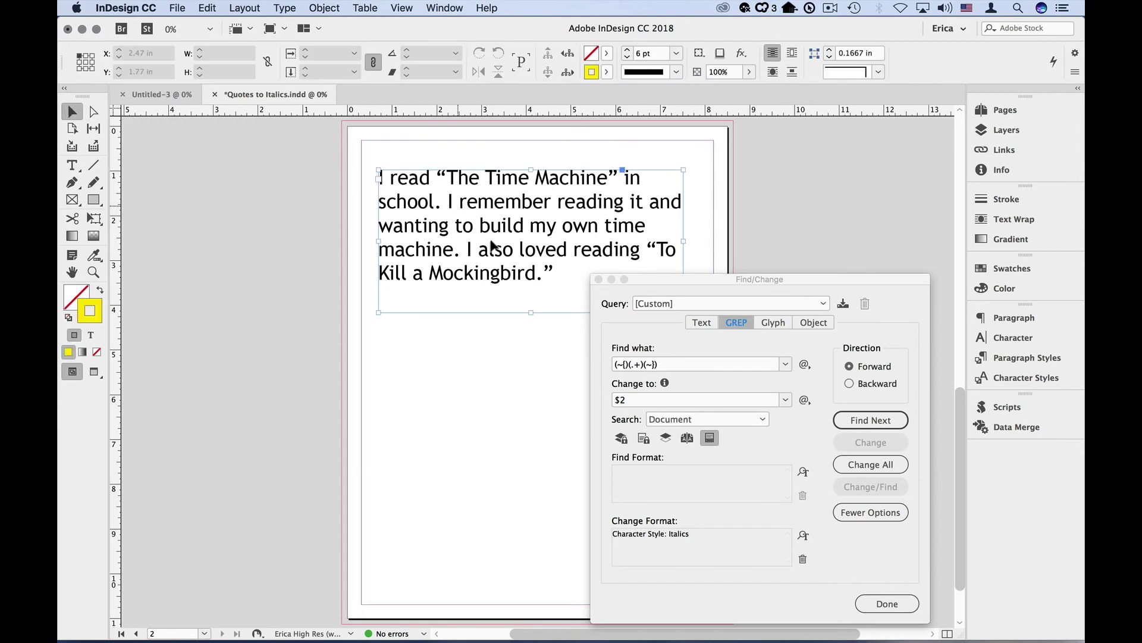
pyautogui.click(708, 420)
pyautogui.click(716, 463)
pyautogui.click(871, 464)
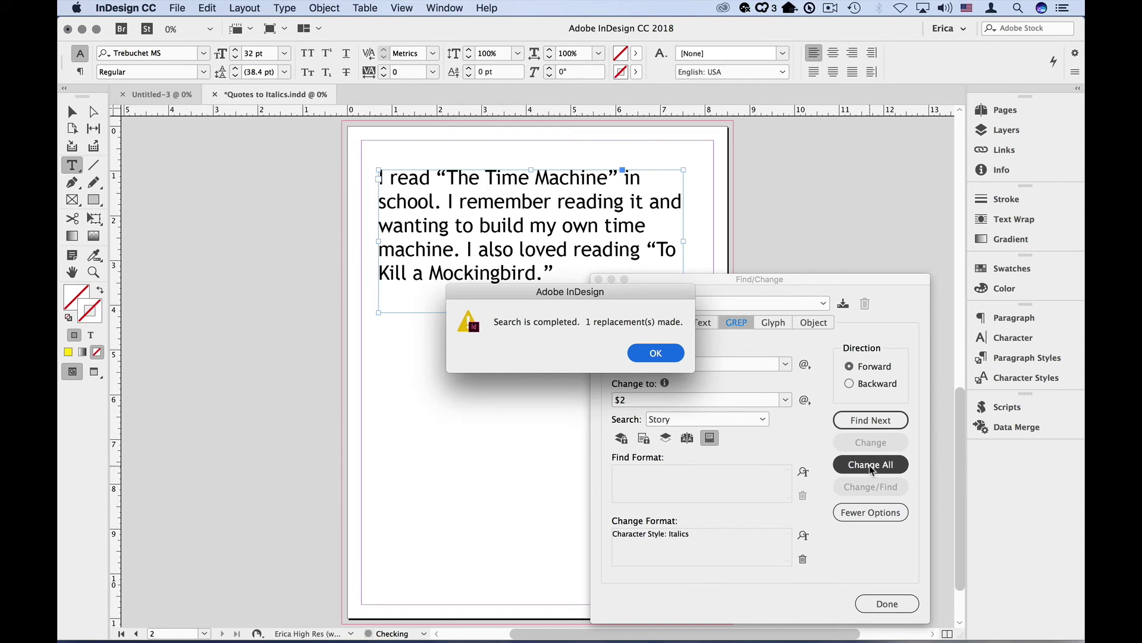
pyautogui.press('Return')
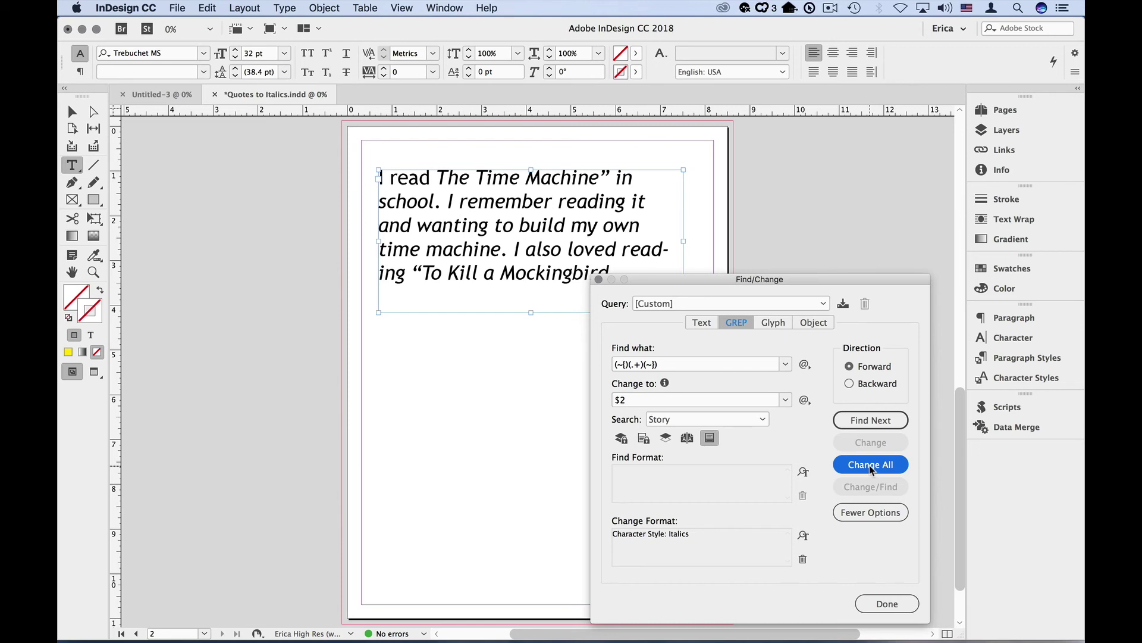
pyautogui.press('super+z')
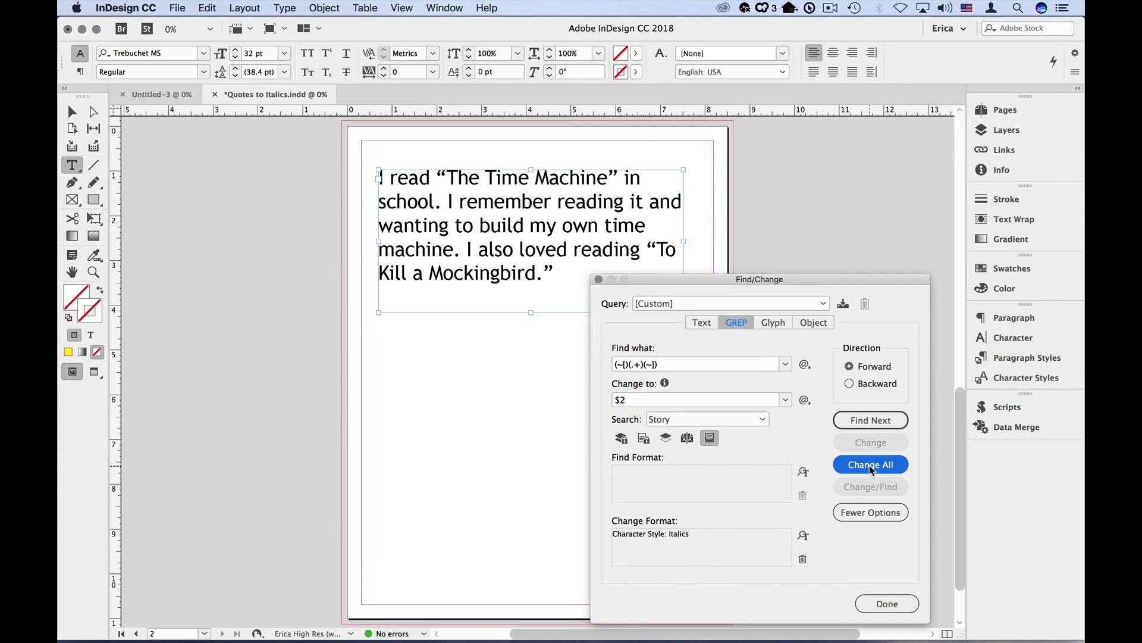
# Insert ? after + so the pattern reads (~{)(.+?)(~}), making it non-greedy
pyautogui.click(643, 369)
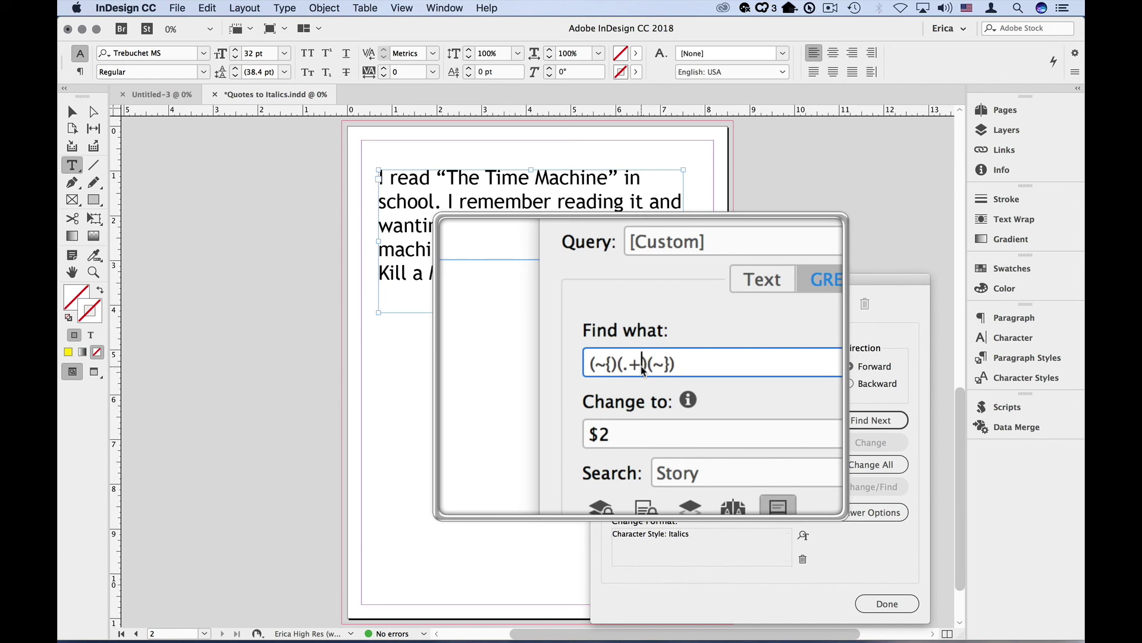
pyautogui.write('?')
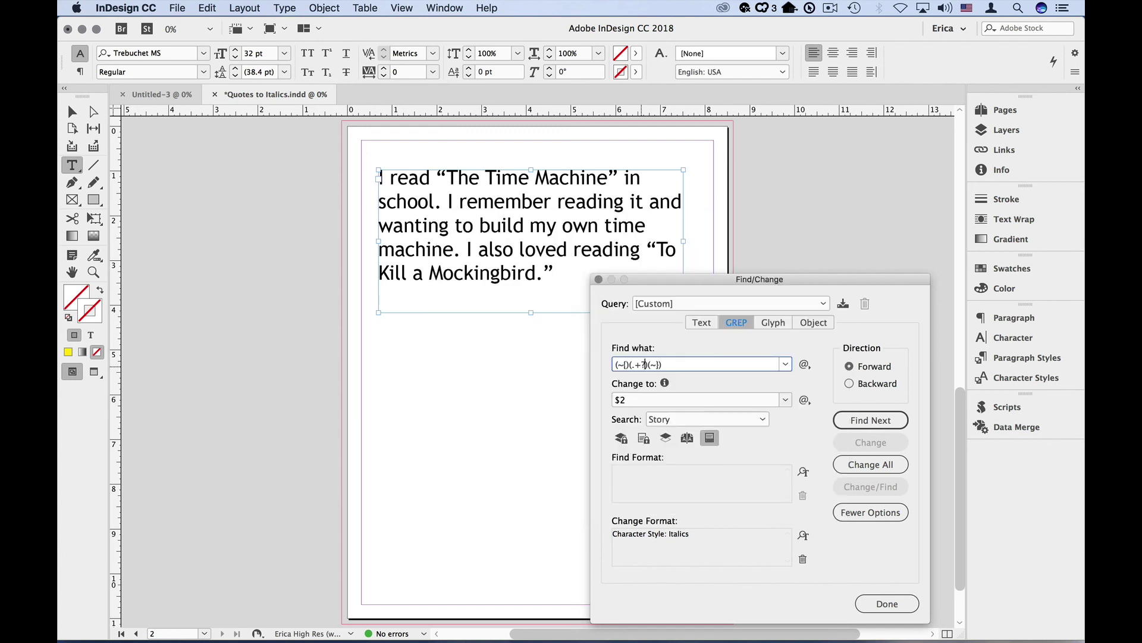
# Check both matches with Find Next, then Change All to italicize the two page 2 titles
pyautogui.click(857, 420)
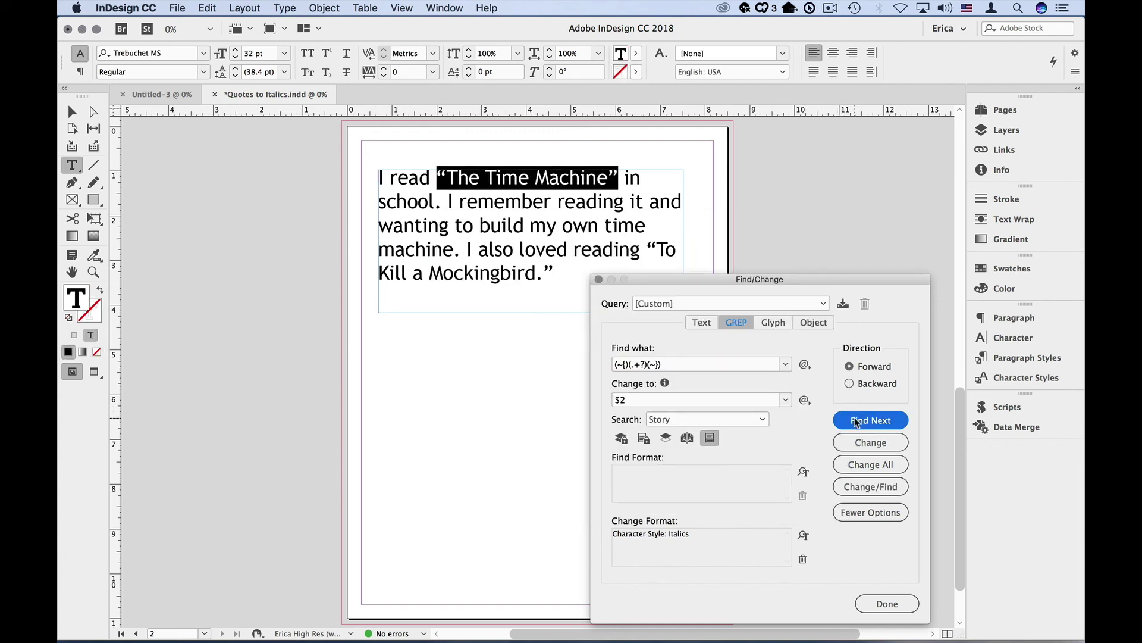
pyautogui.click(857, 420)
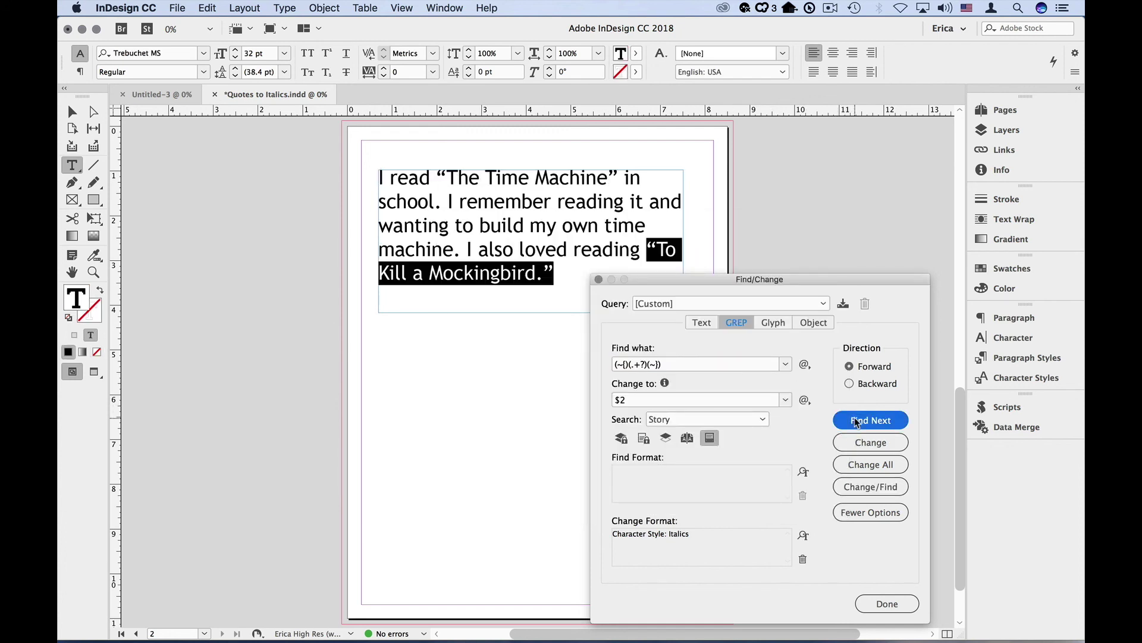
pyautogui.click(874, 467)
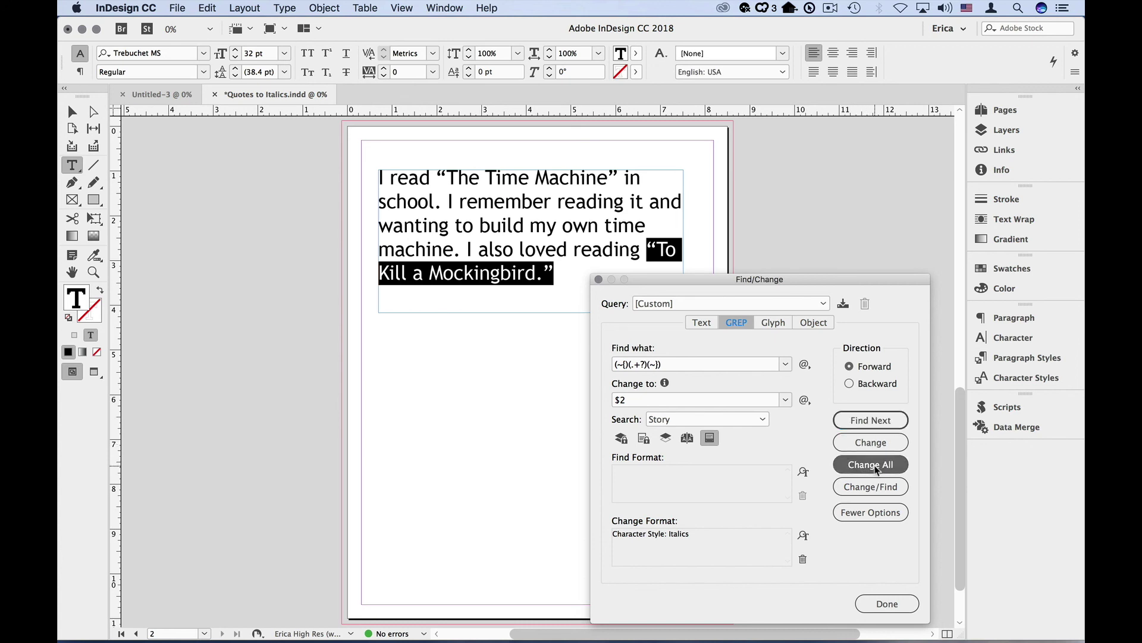
pyautogui.press('Return')
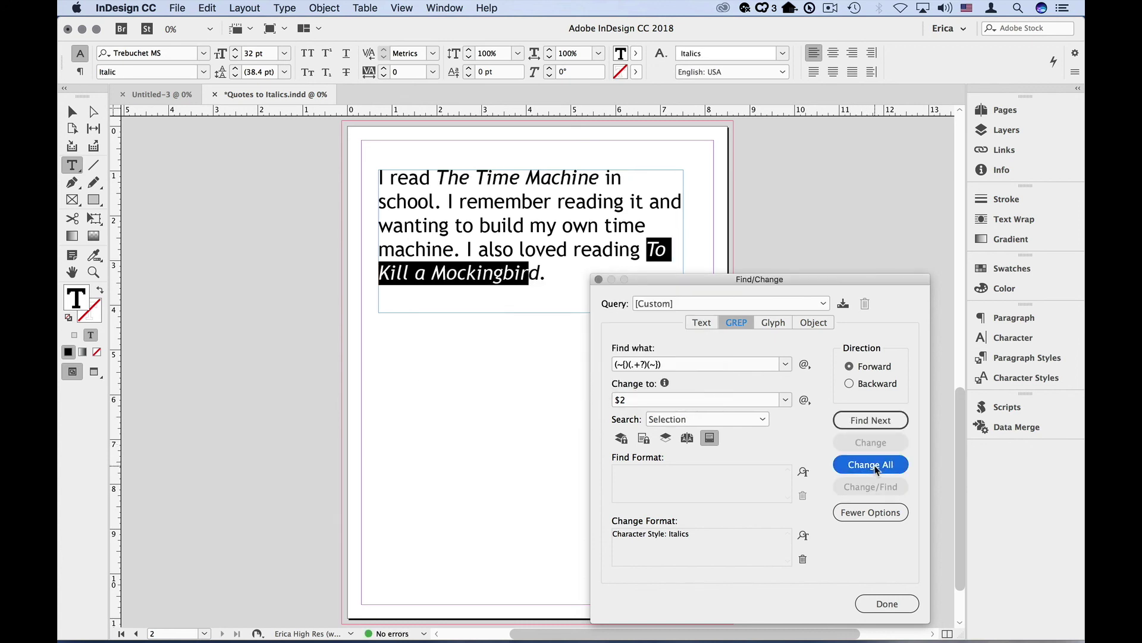